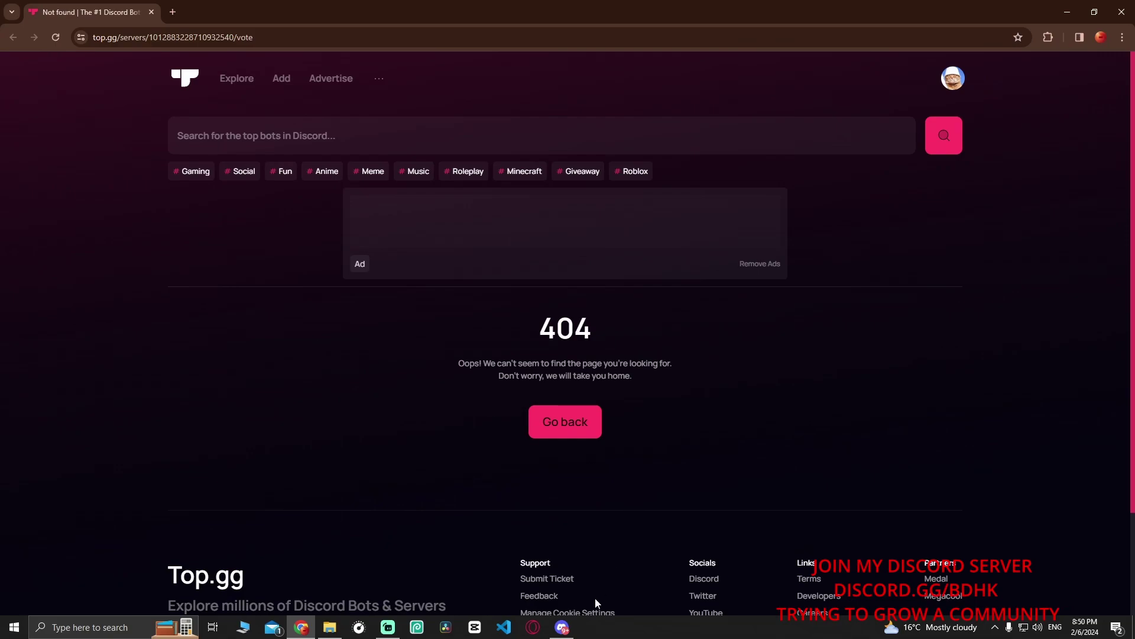
Step: Bring up Discord from the taskbar and go to the server's #bots staff channel
left_click(562, 627)
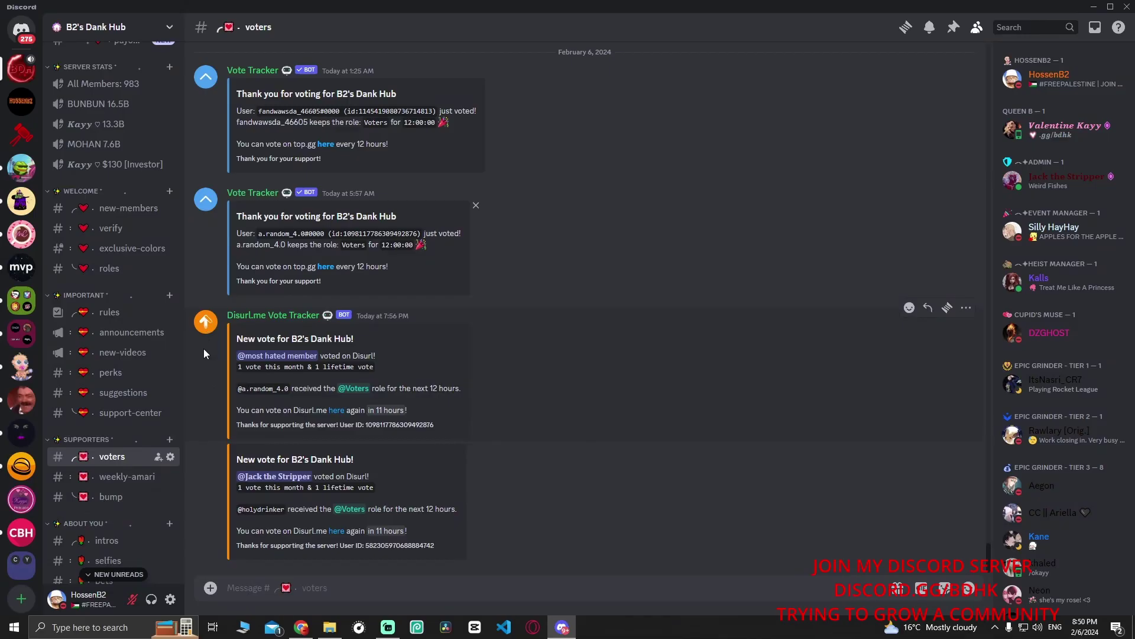
left_click(205, 322)
scroll(130, 365, "down", 3)
scroll(130, 364, "down", 10)
scroll(131, 364, "down", 4)
left_click(118, 398)
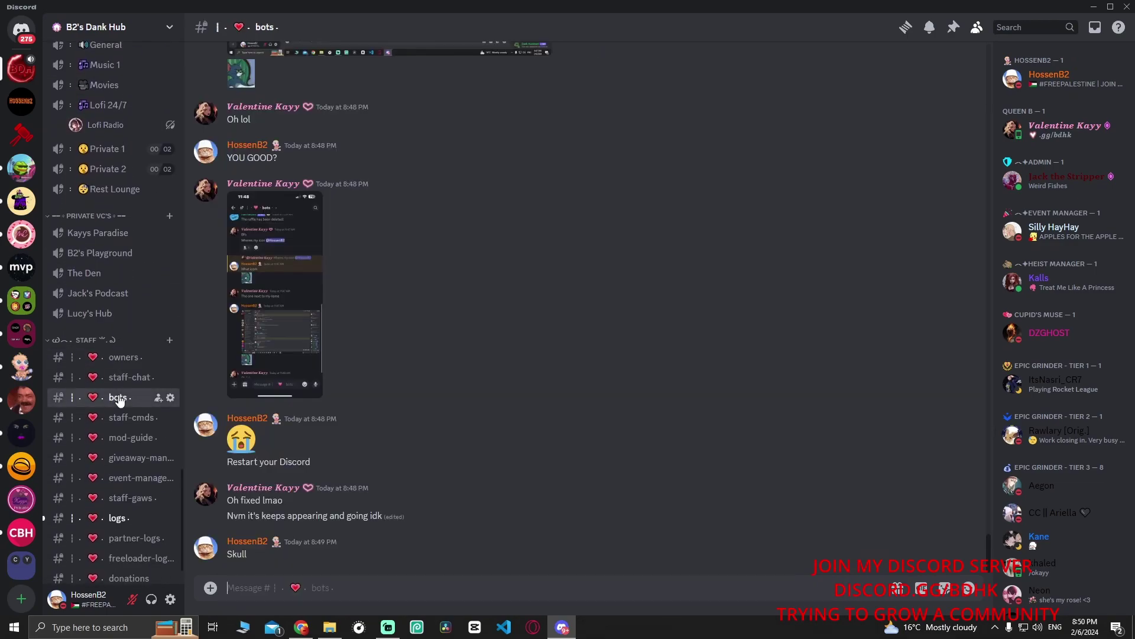
type("@disurl")
key("Tab")
type("@disurl.")
key("Tab")
key("Return")
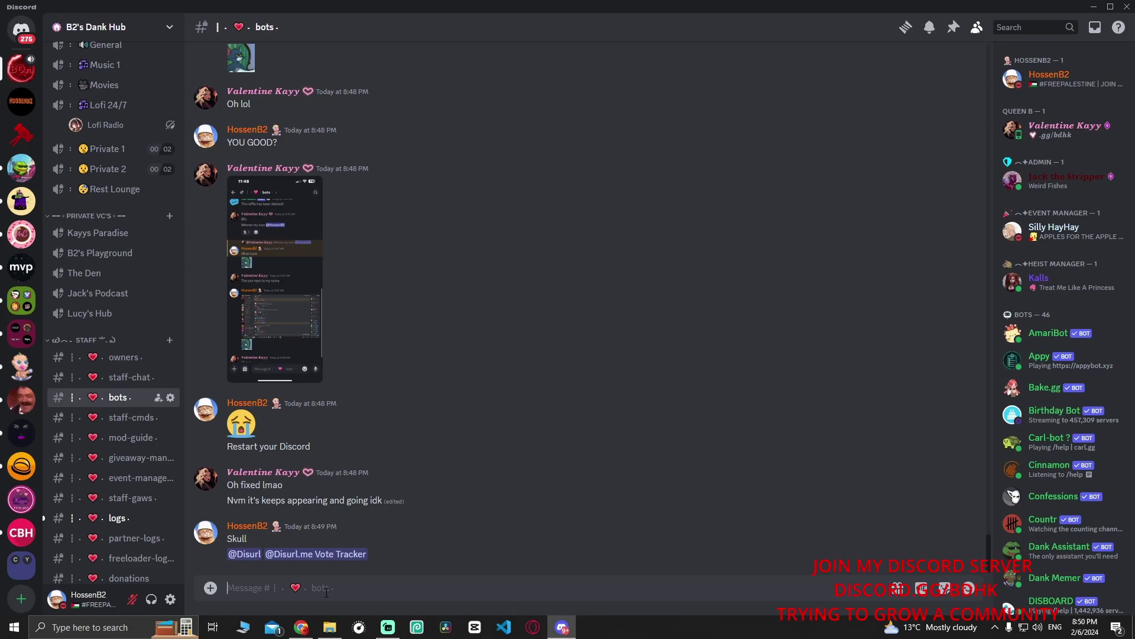
type("/setup")
Step: Pick the Disurl.me Vote Tracker's /setup command from the suggestions
key("Down")
key("Up")
key("Down")
key("Up")
key("Down")
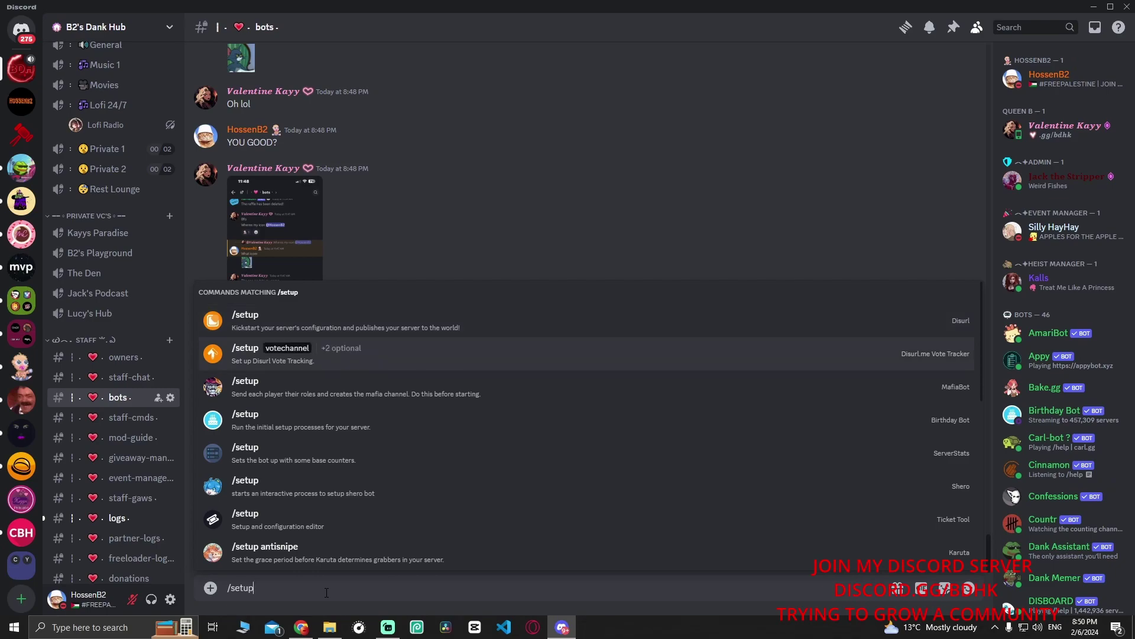
key("Up")
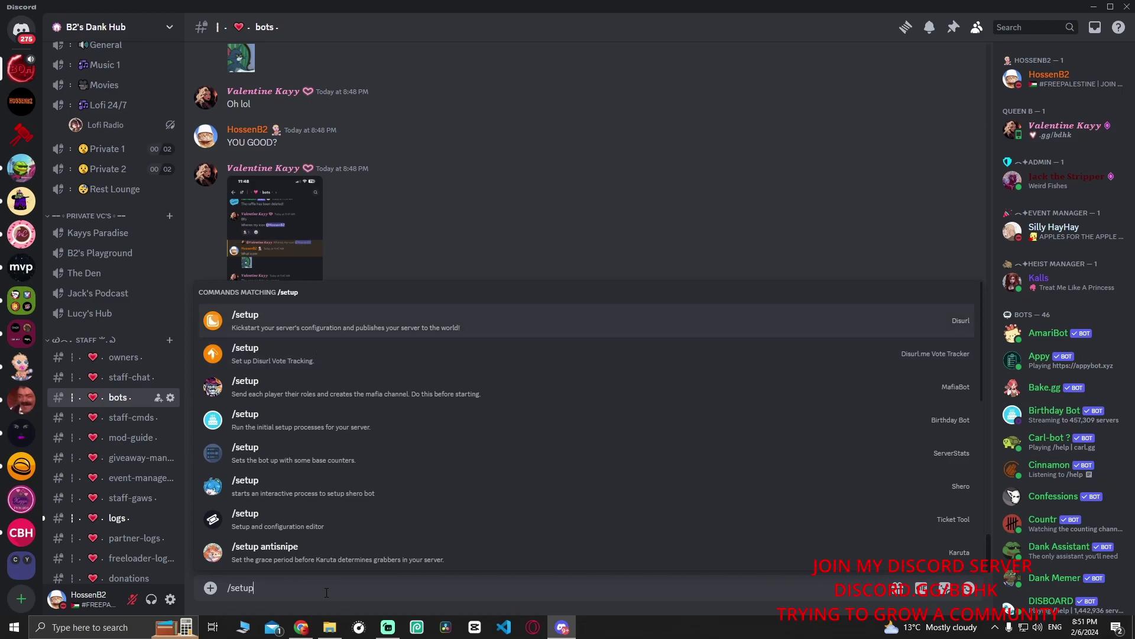
key("Down")
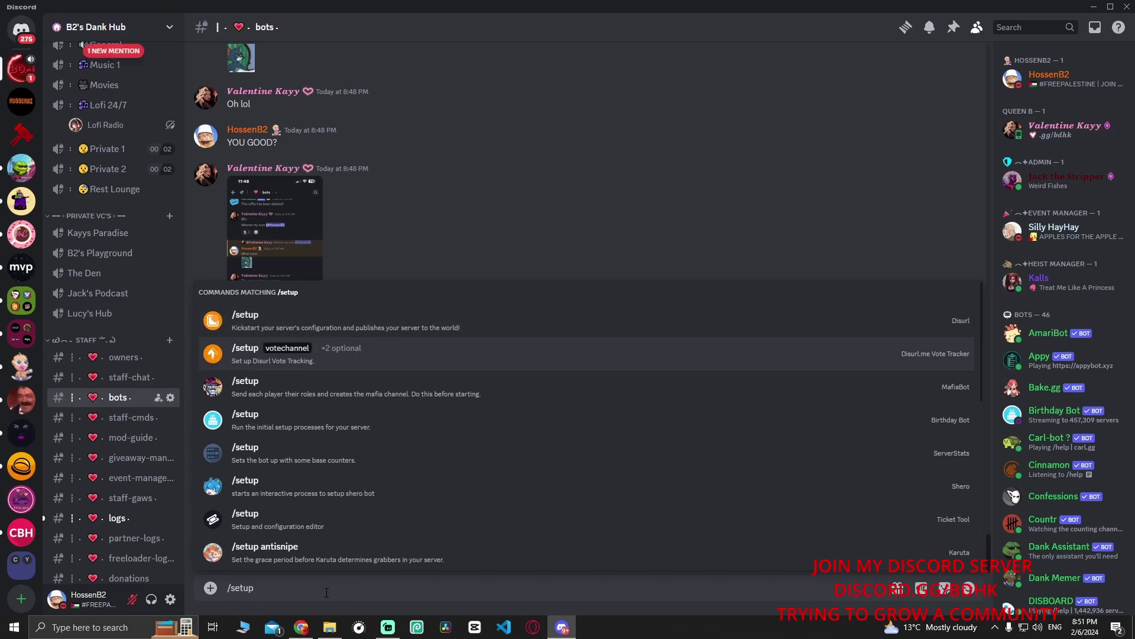
key("Return")
key("Down")
key("Down")
key("Down")
key("Down")
key("Down")
key("Down")
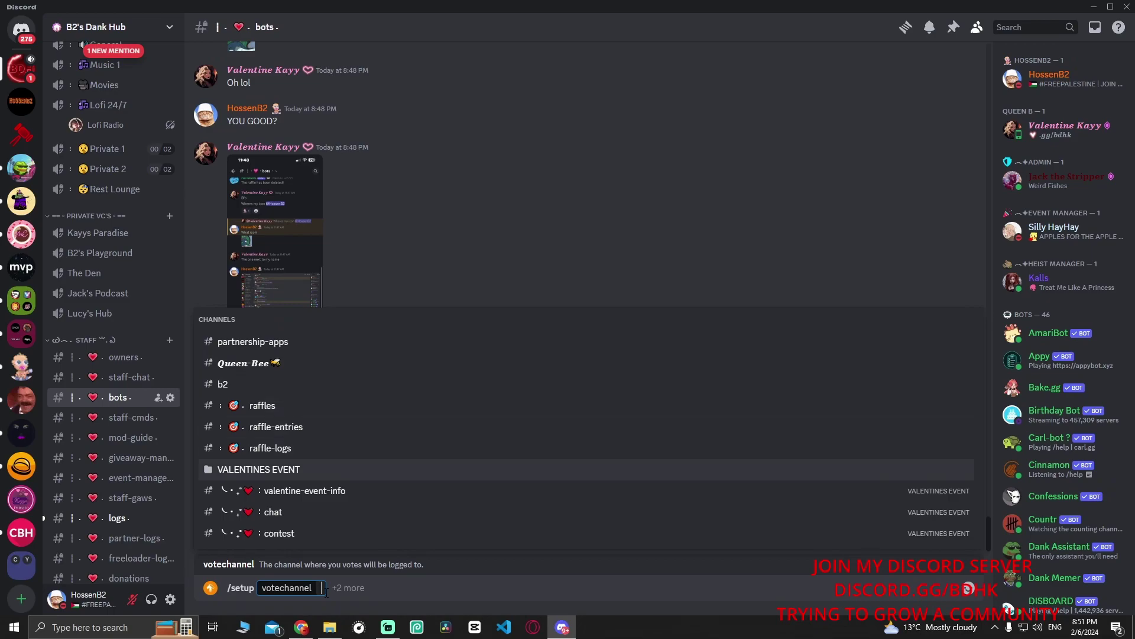
type("vot")
key("Return")
key("Return")
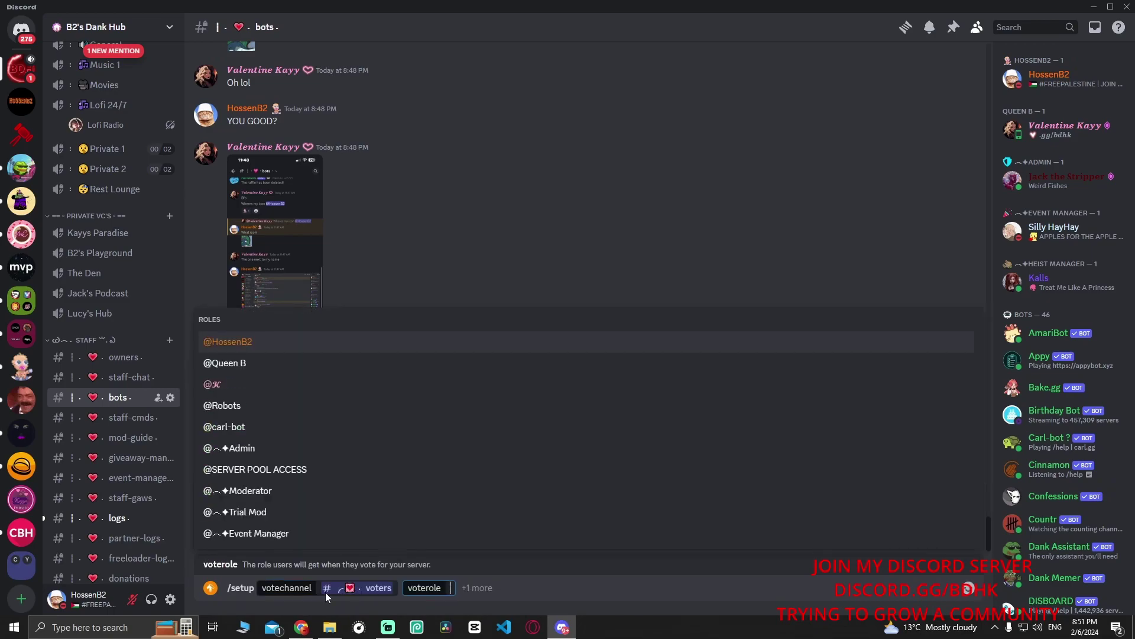
type("vote")
key("Return")
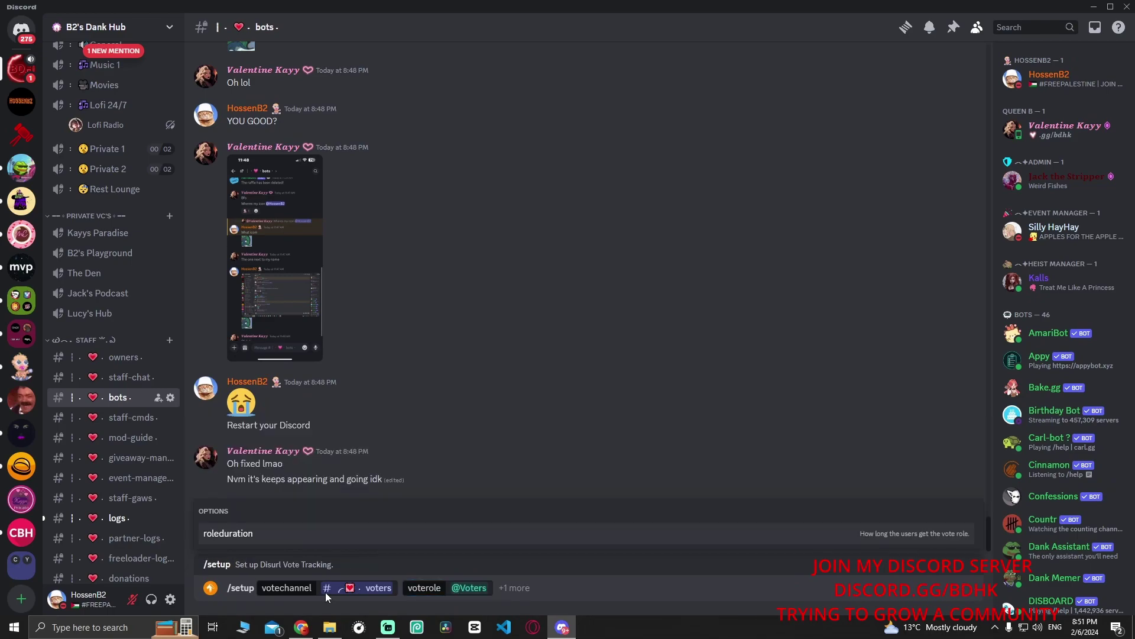
key("Return")
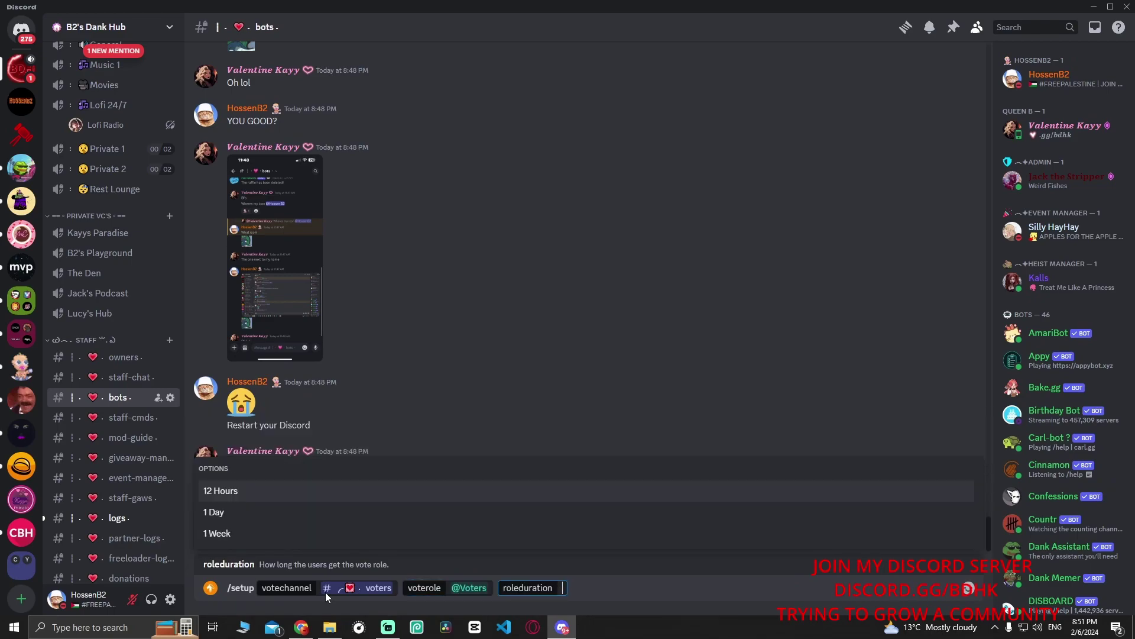
key("Return")
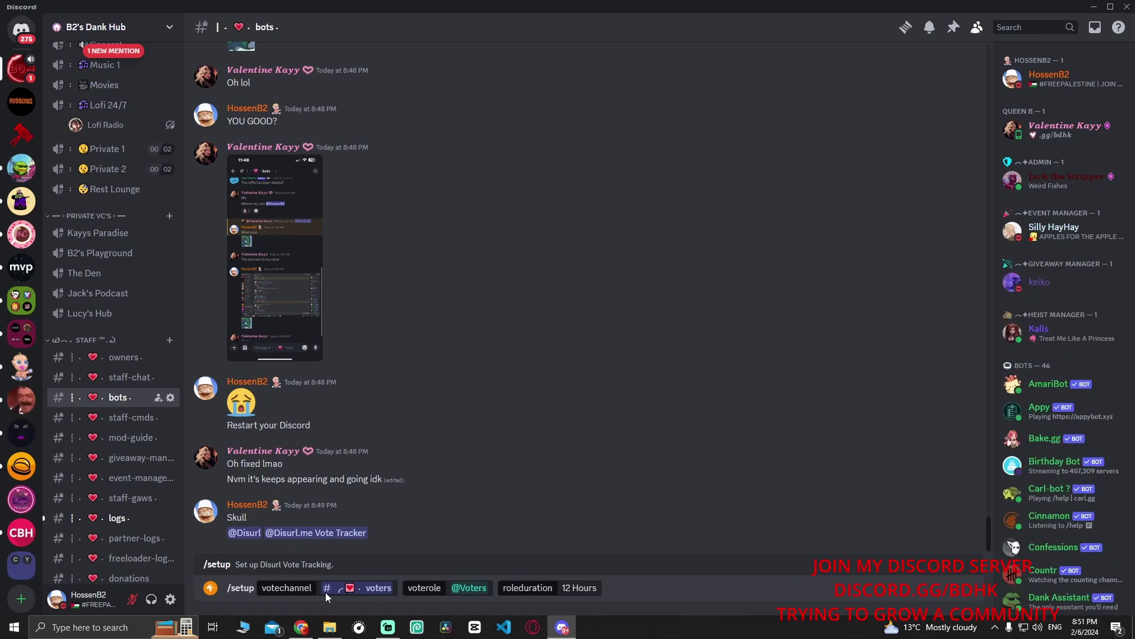
key("Return")
scroll(134, 444, "up", 5)
scroll(134, 413, "up", 5)
scroll(119, 325, "up", 5)
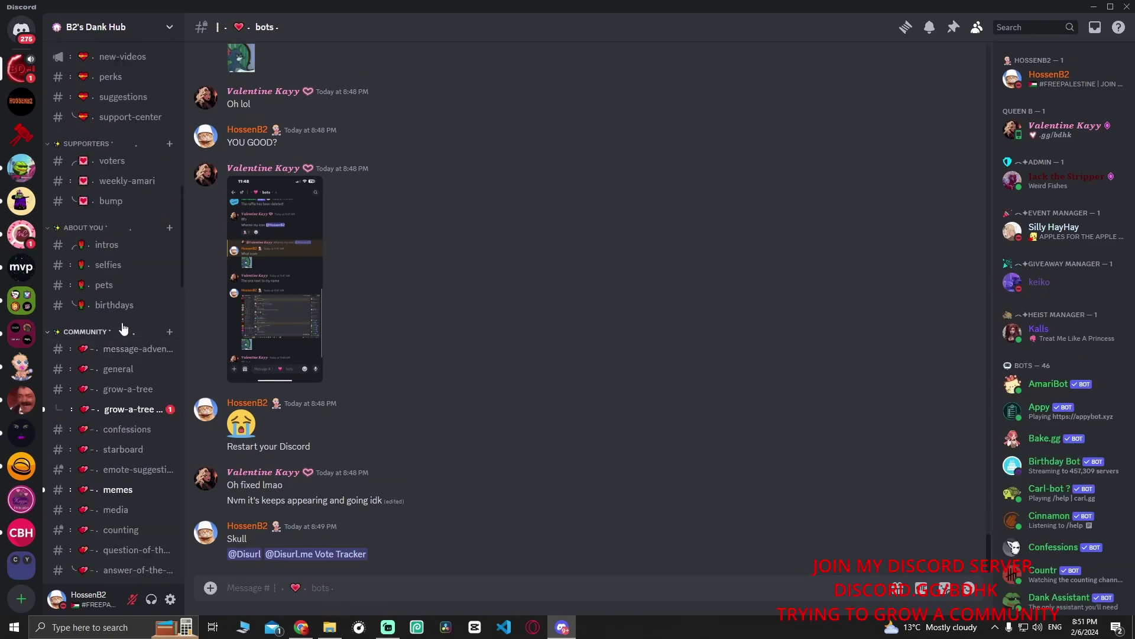
left_click(120, 163)
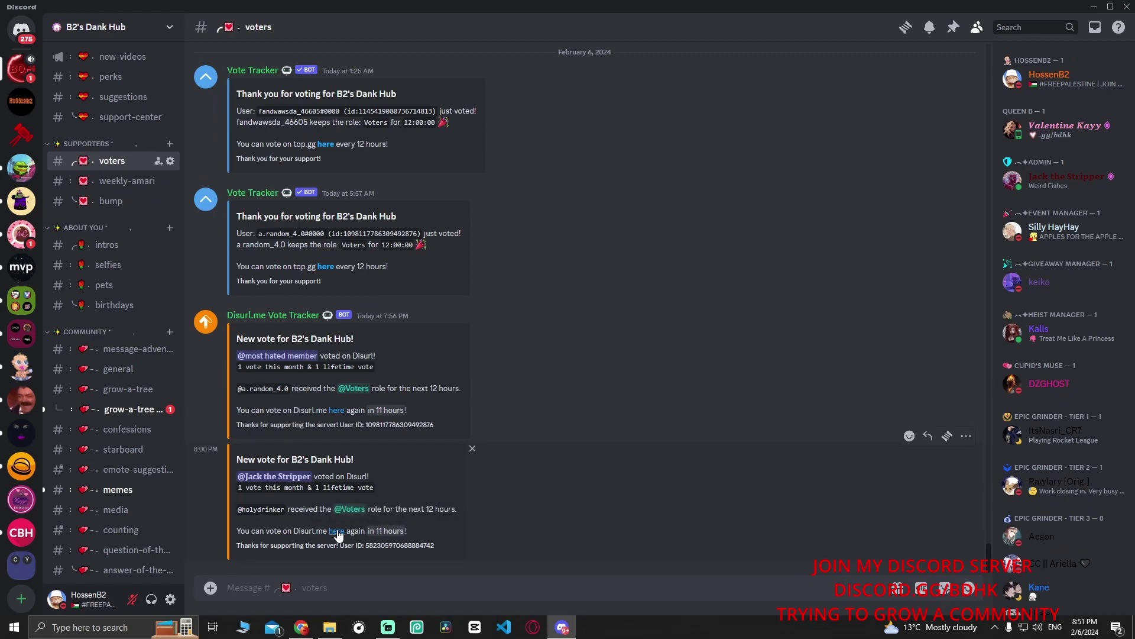
left_click(337, 530)
Step: Confirm visiting disurl.me, then return to Discord's #voters channel
left_click(647, 370)
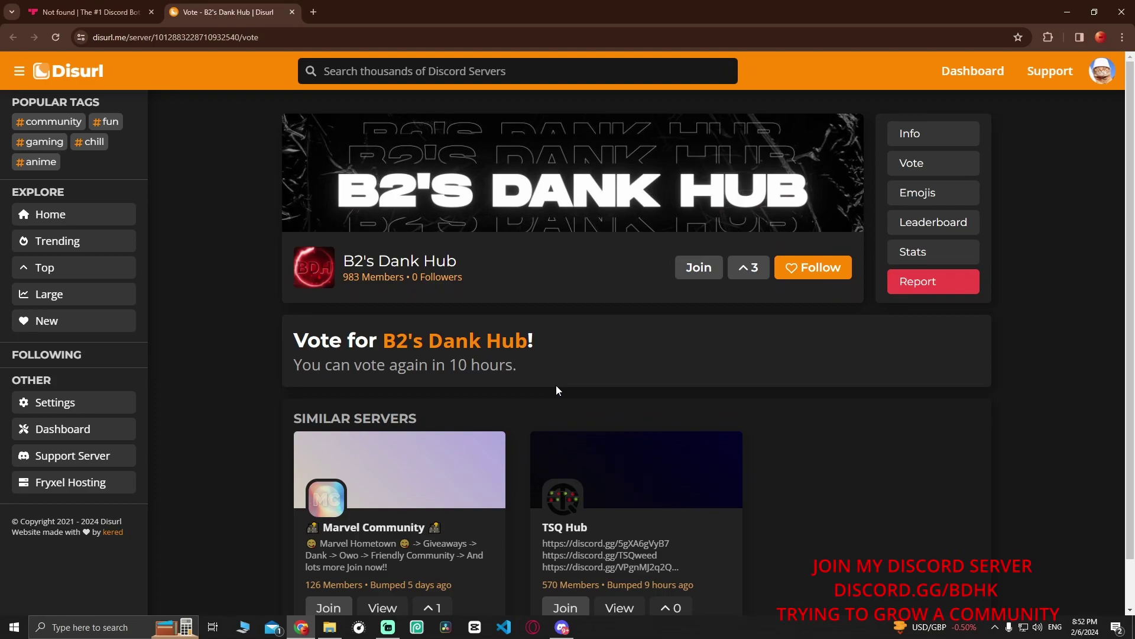
left_click(562, 626)
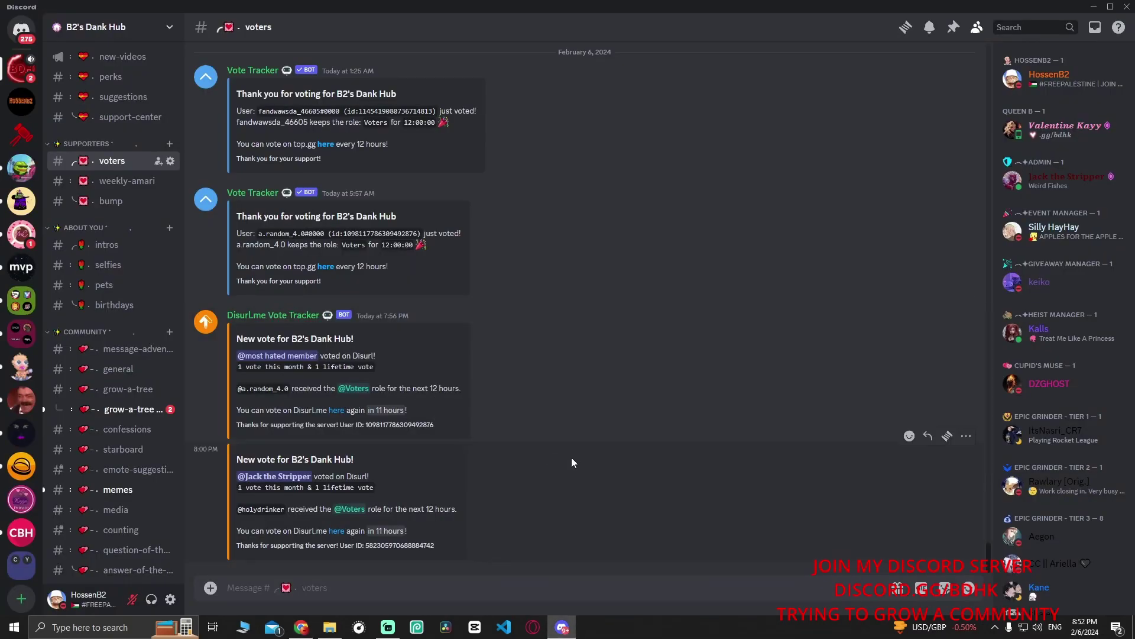